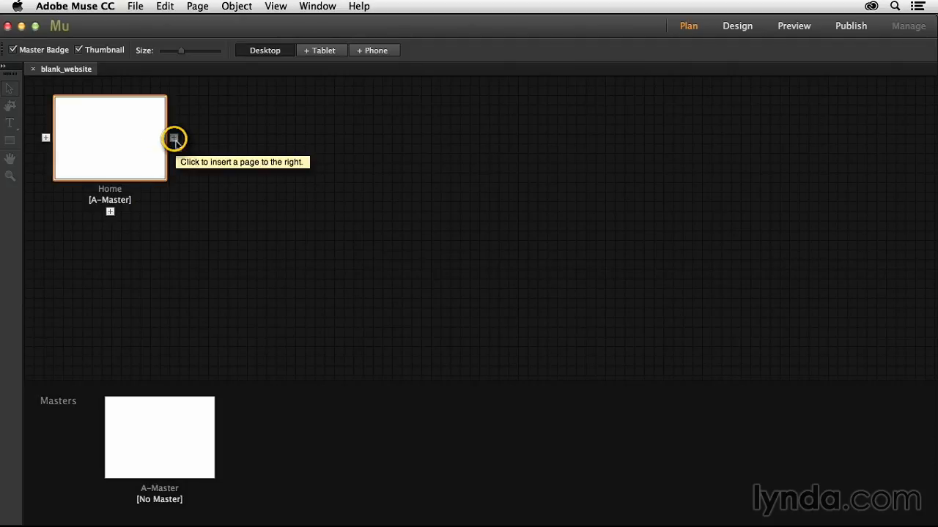
Add a page directly after Home in the site map and name it About Me
left_click(174, 138)
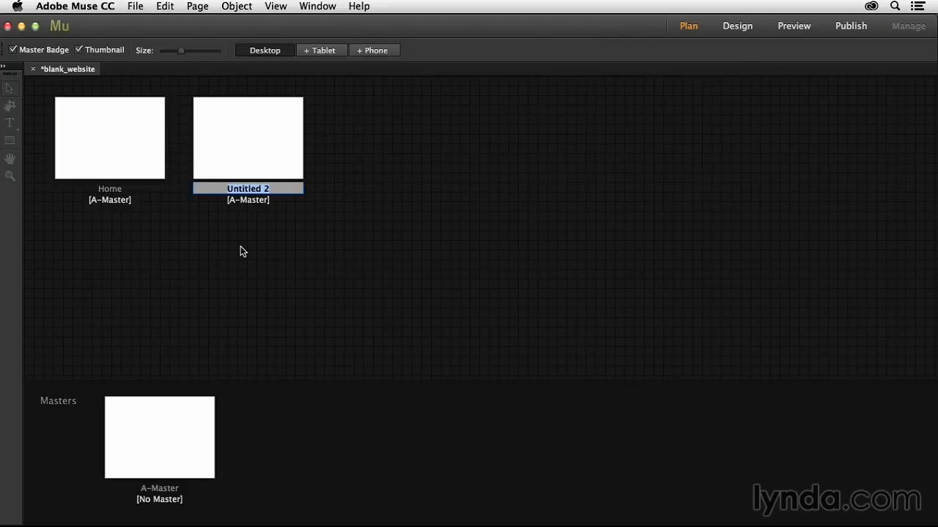
type("About Me")
key("Return")
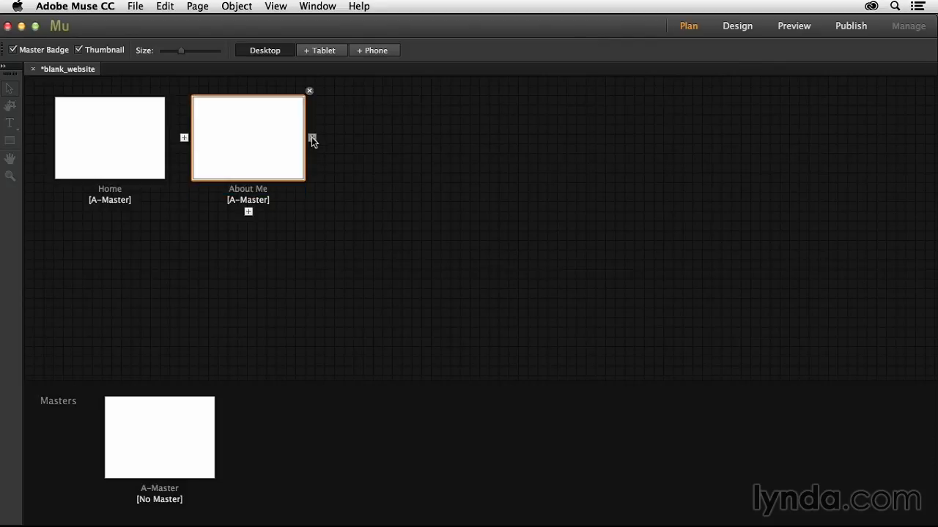
Add a top-level page directly after About Me and name it Services
left_click(313, 138)
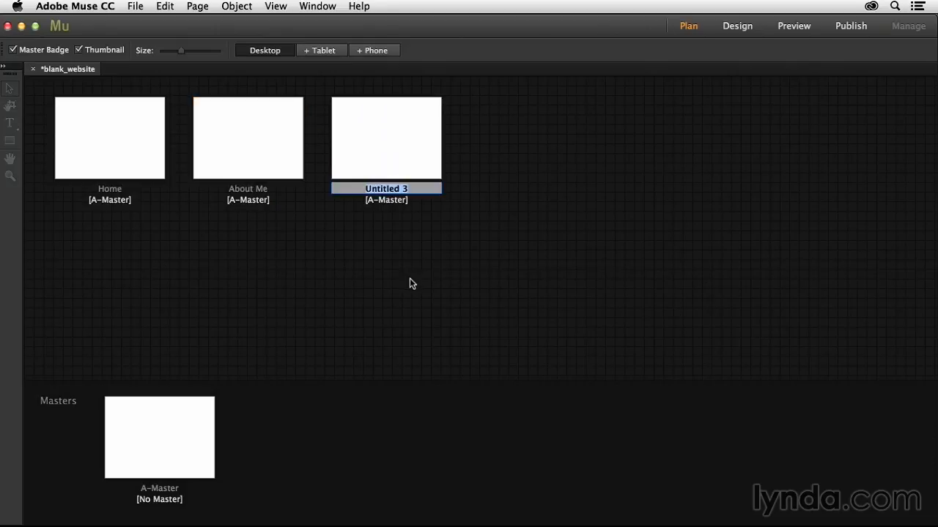
type("Services")
key("Return")
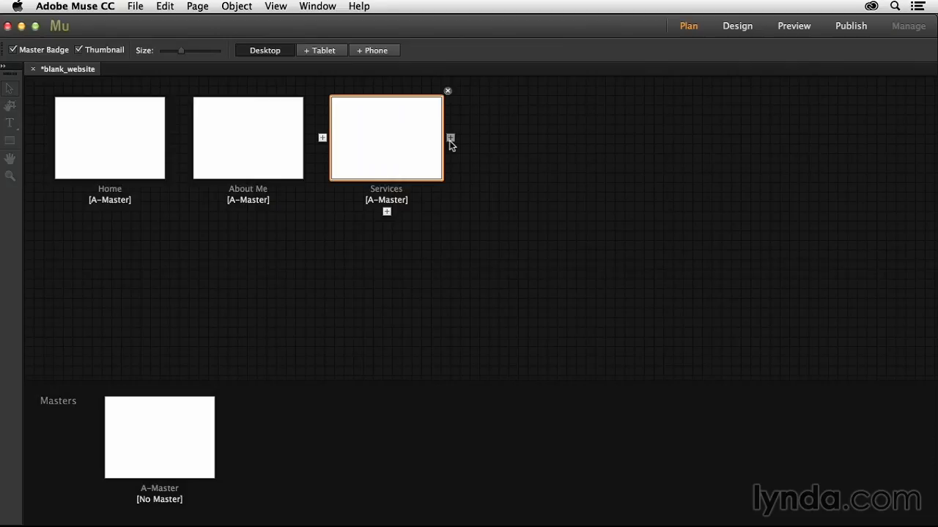
Add two more top-level pages at the end of the site map, named Portfolio and Contact
left_click(449, 139)
type("Portfolio")
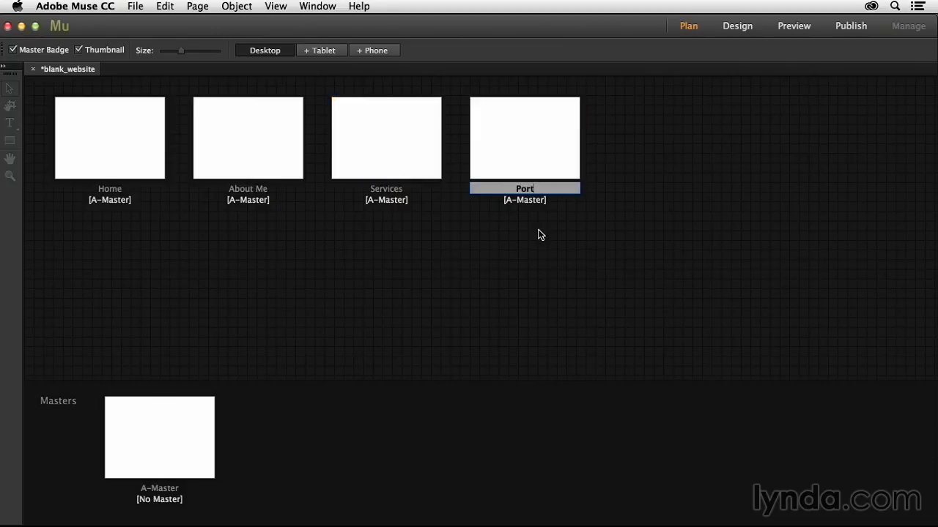
key("Return")
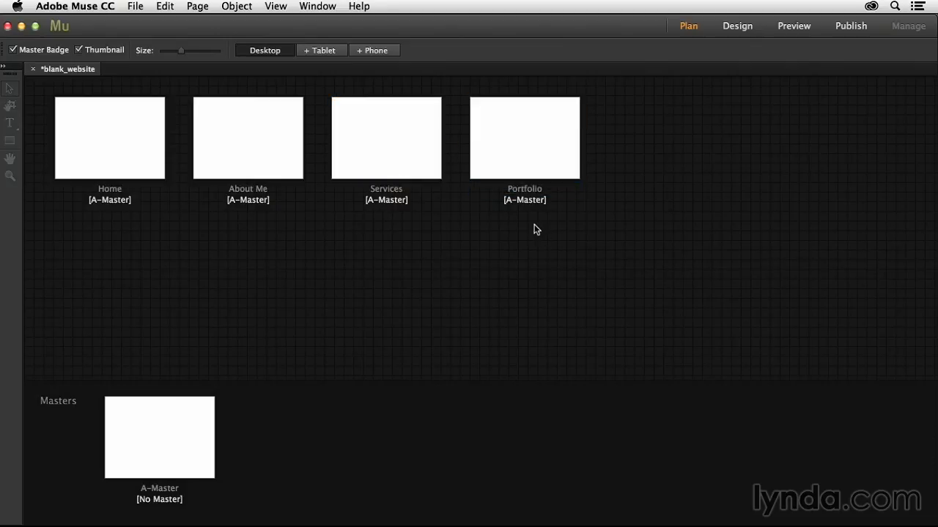
mouse_move(575, 176)
left_click(589, 138)
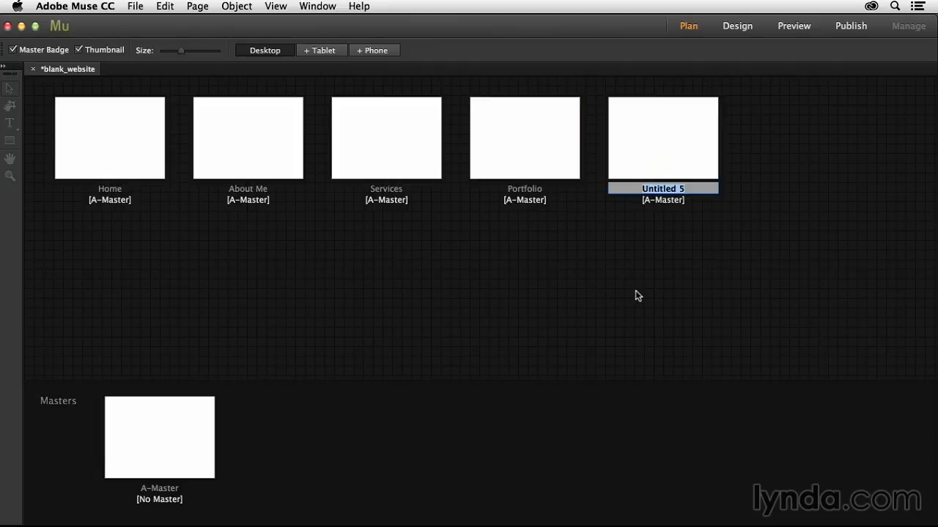
type("Contact")
key("Return")
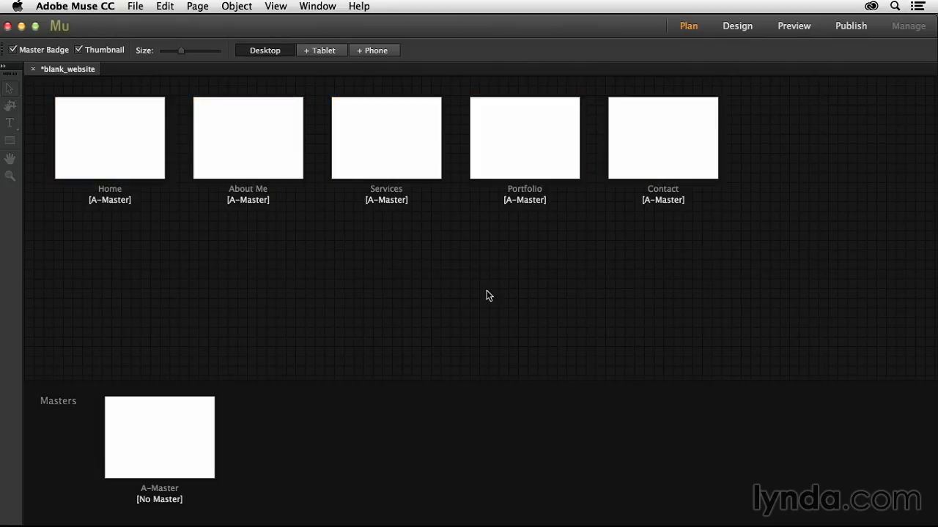
Add three sibling child pages under Portfolio, named Print, Photography and Web Design
left_click(526, 213)
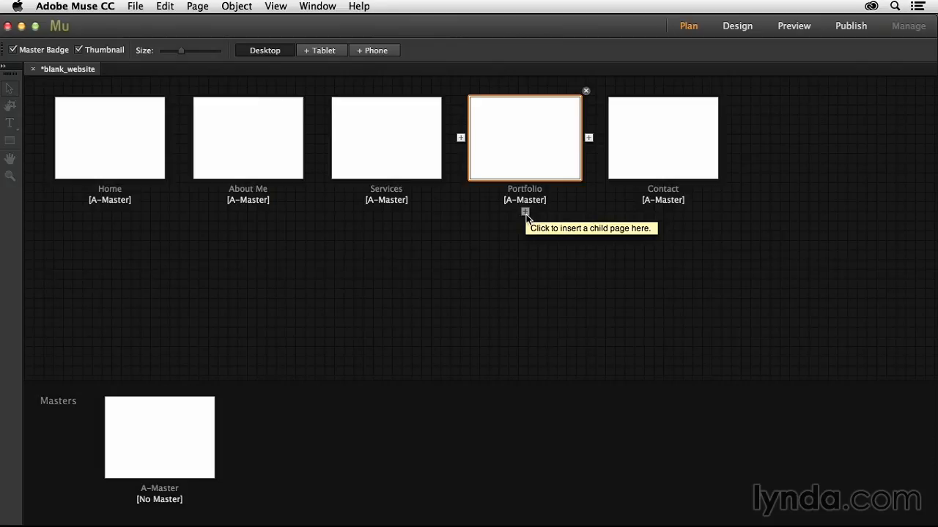
left_click(526, 213)
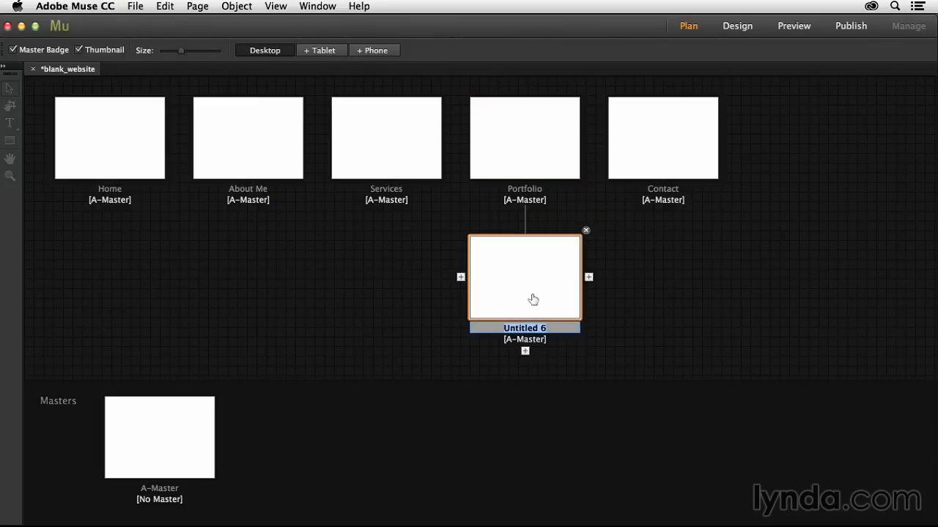
type("Print")
key("Return")
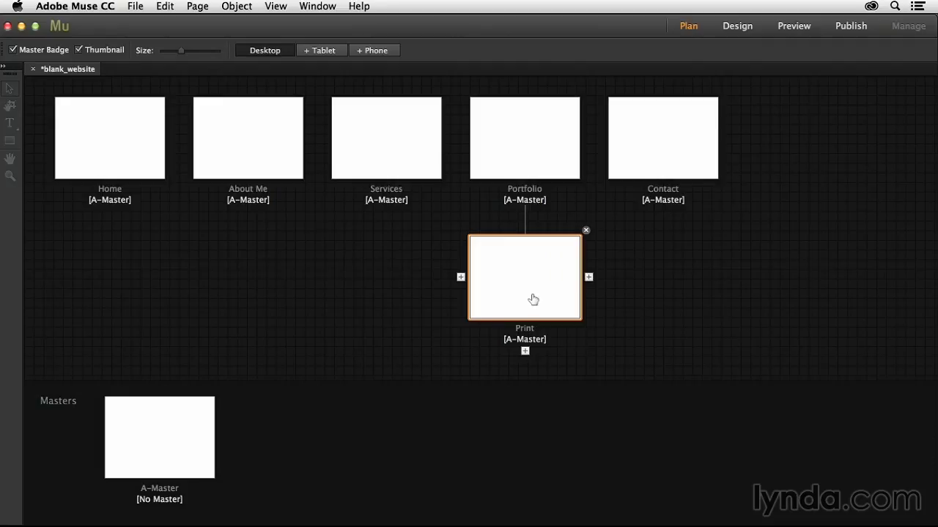
left_click(588, 277)
type("Photography")
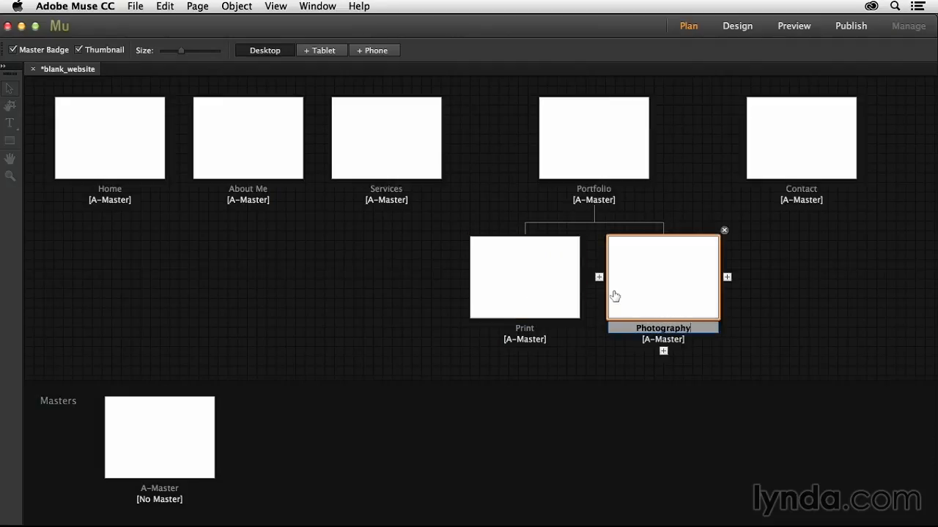
key("Return")
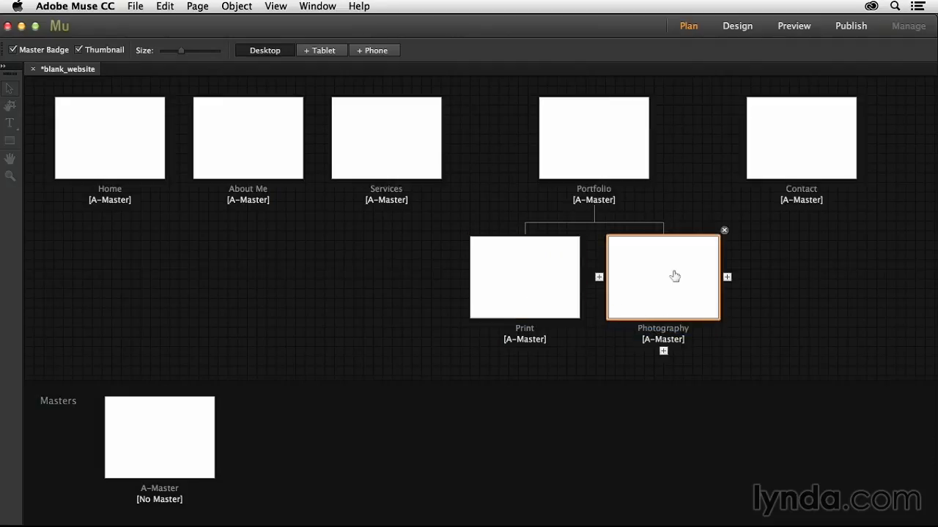
left_click(727, 277)
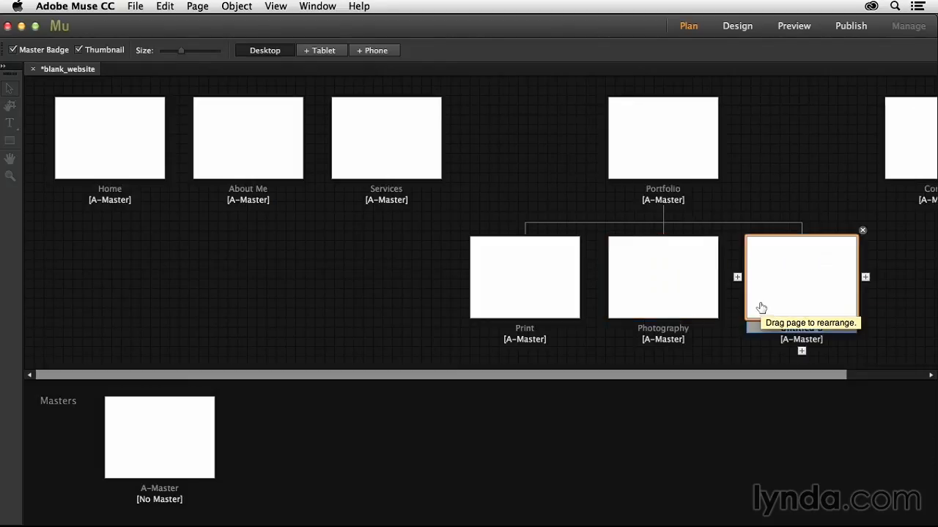
type("Web Design")
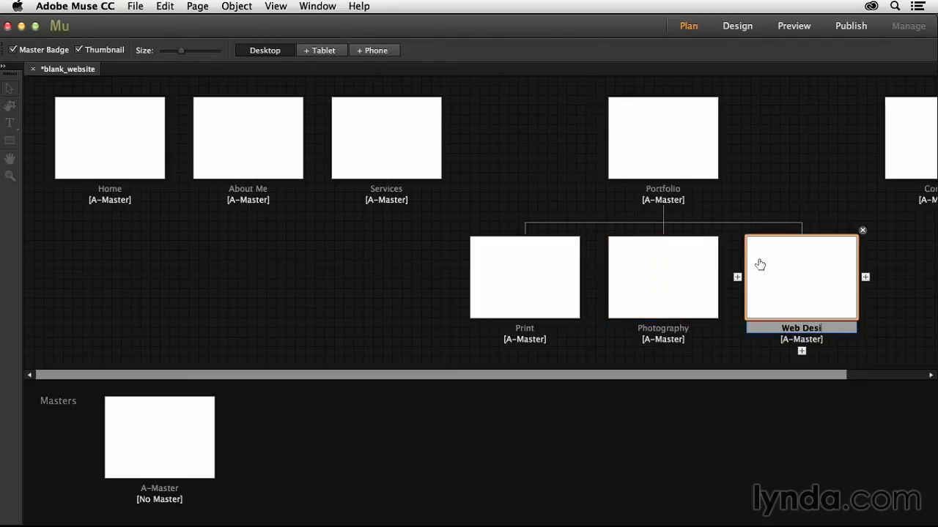
key("Return")
left_click(778, 90)
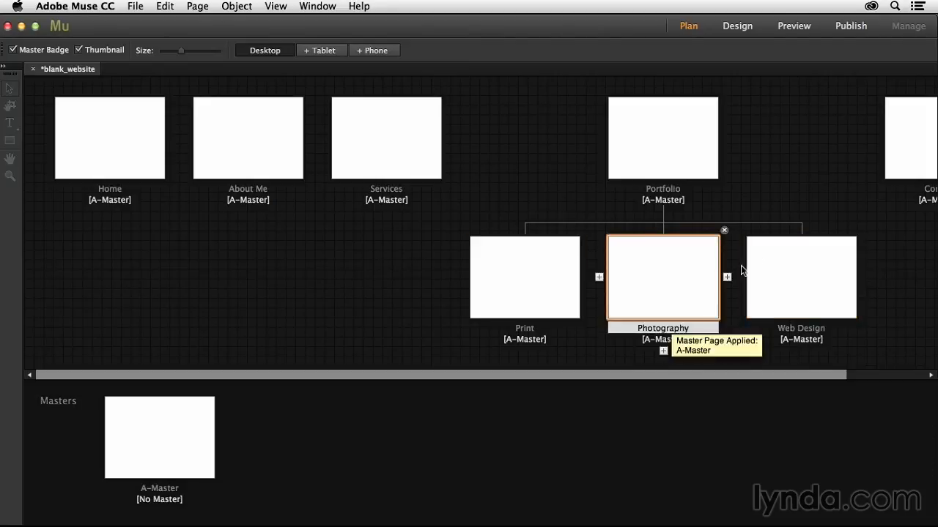
Try renaming the Print child page under Portfolio to Logo / Identity
left_click_drag(657, 375, 768, 375)
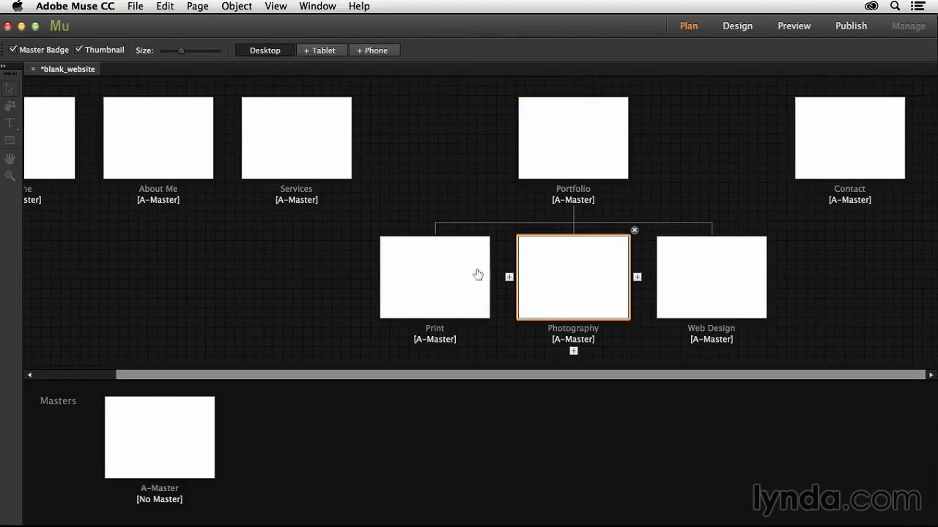
left_click_drag(274, 274, 394, 277)
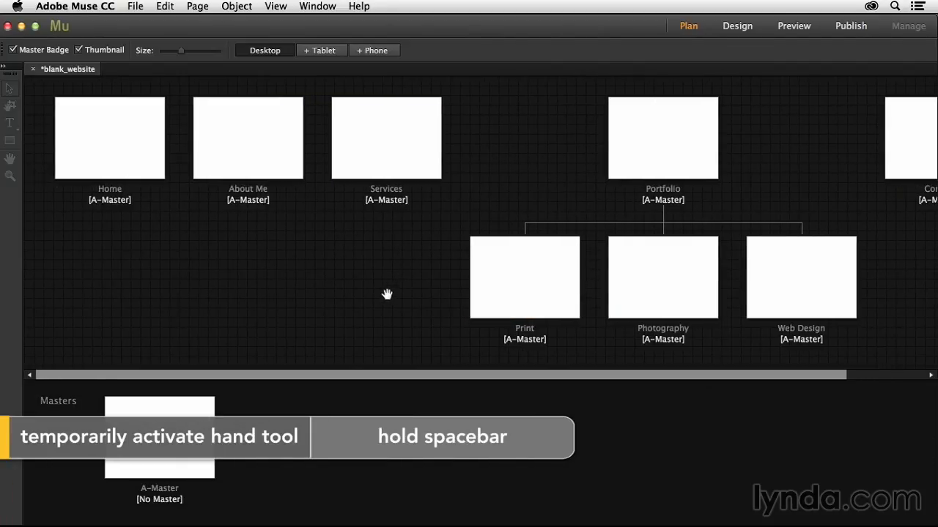
double_click(530, 334)
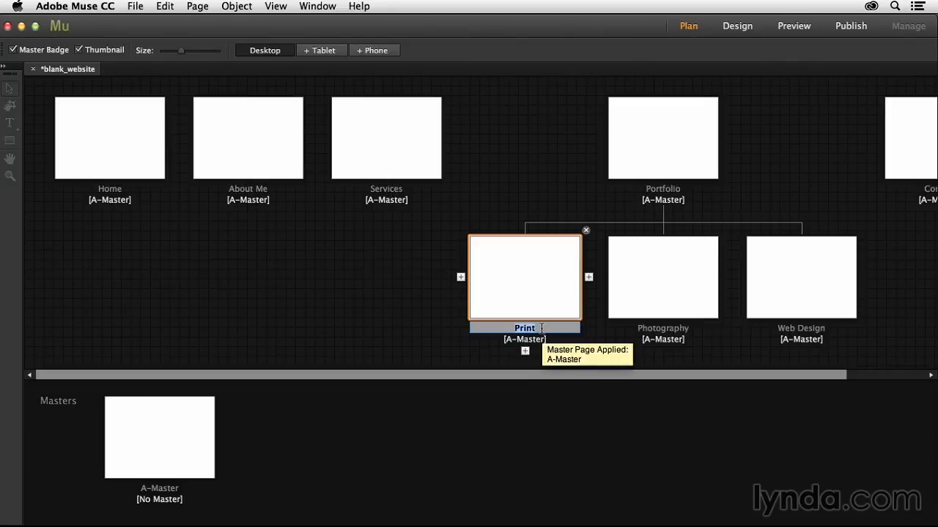
type("Logo /")
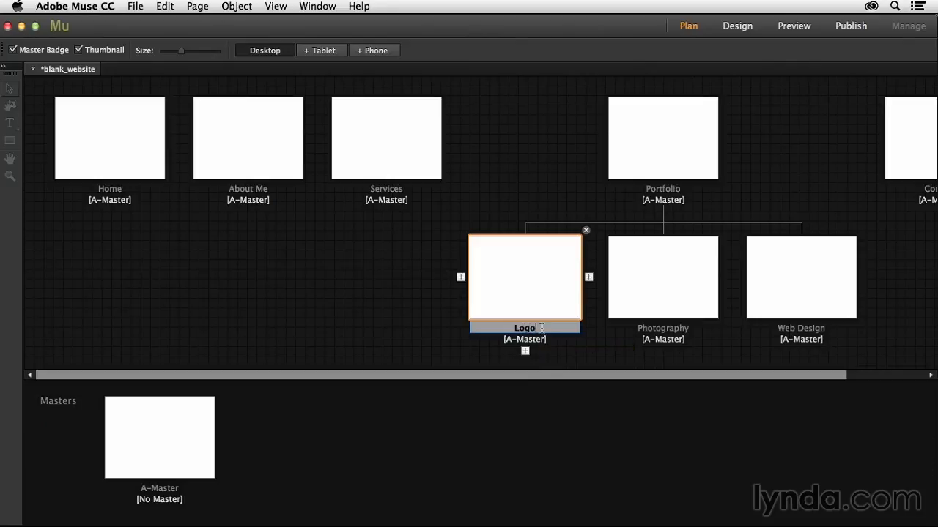
type(" Identity")
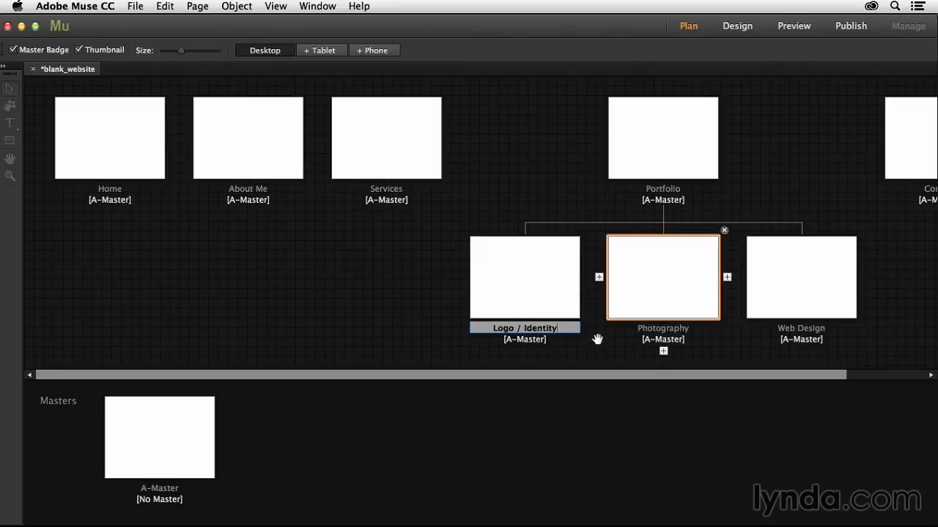
key("Return")
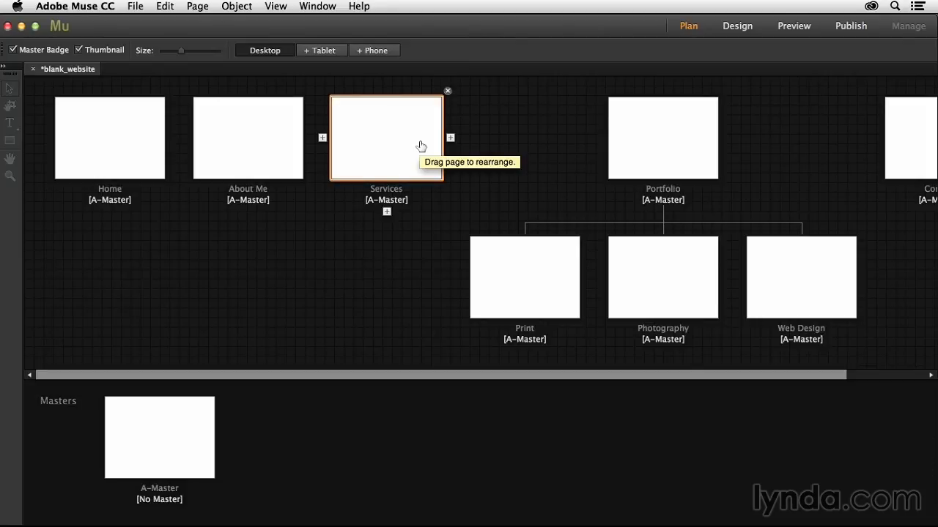
Delete the Services page and the Print, Photography and Web Design child pages under Portfolio
left_click(448, 91)
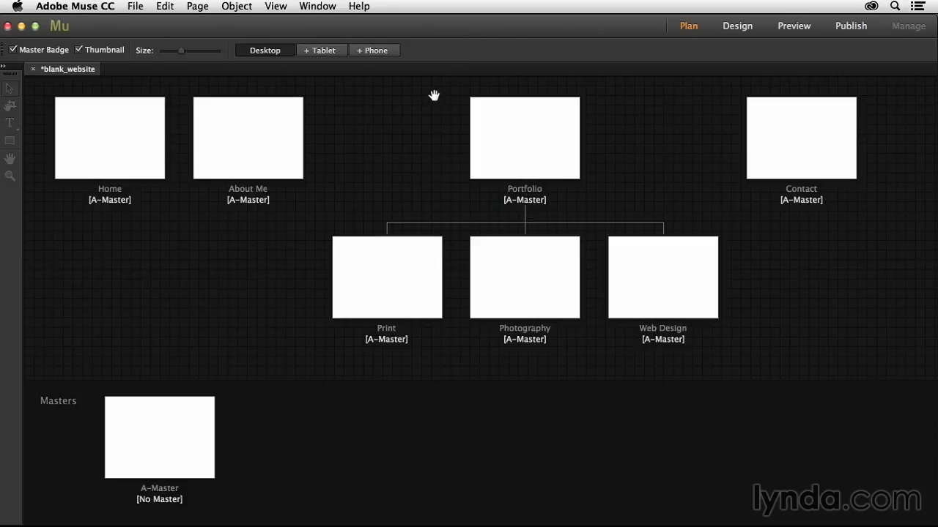
mouse_move(435, 251)
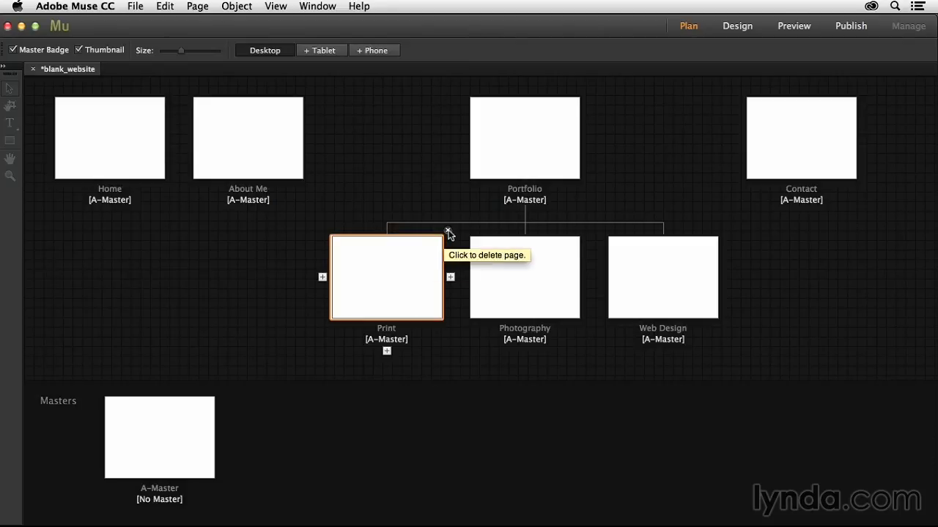
left_click(448, 231)
left_click(447, 232)
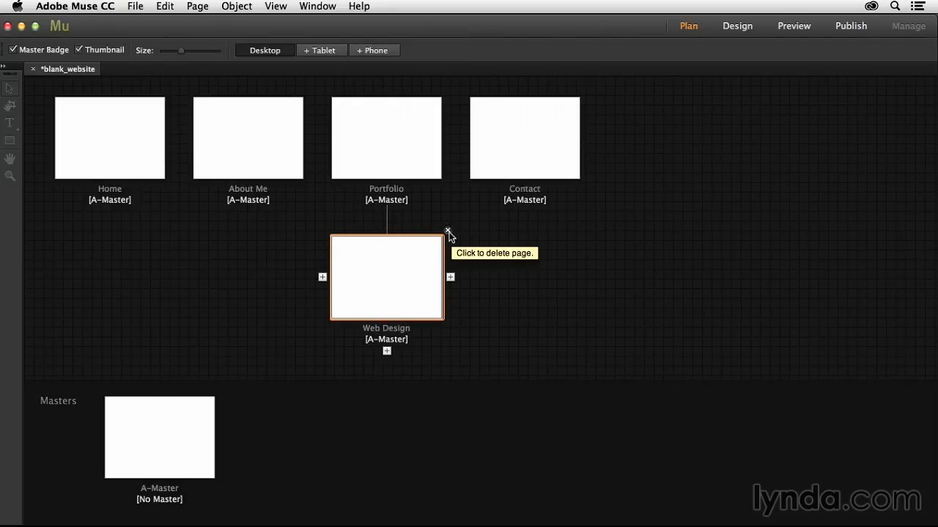
left_click(447, 232)
Move the Portfolio page between Home and About Me in the site map
mouse_move(118, 156)
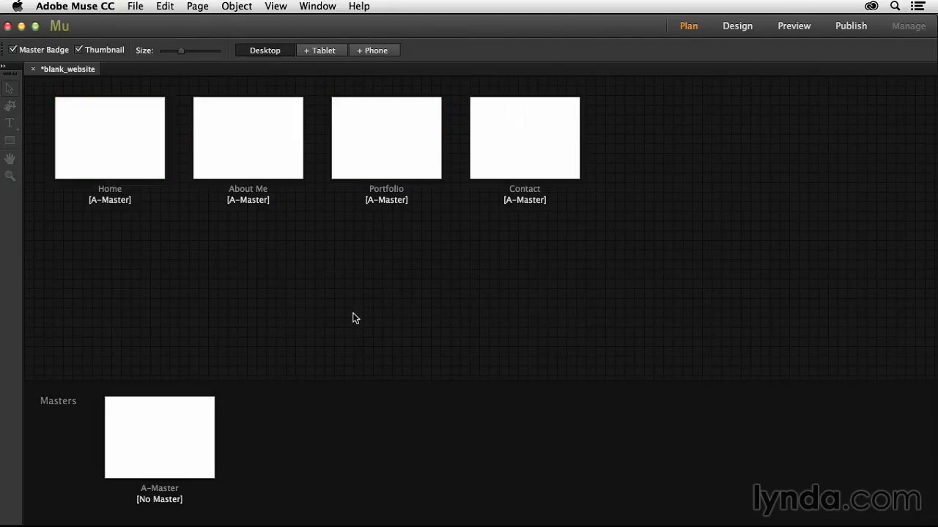
mouse_move(493, 163)
mouse_move(380, 161)
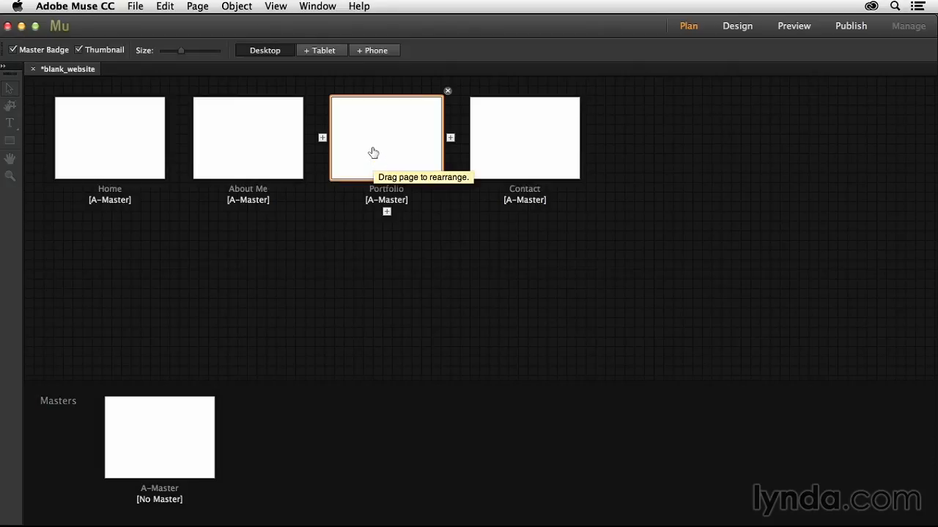
mouse_move(372, 151)
left_mouse_down()
mouse_move(166, 150)
mouse_move(359, 162)
mouse_move(326, 180)
mouse_move(312, 172)
mouse_move(251, 210)
mouse_move(99, 142)
mouse_move(146, 155)
mouse_move(174, 143)
mouse_move(175, 203)
mouse_move(176, 171)
left_mouse_up()
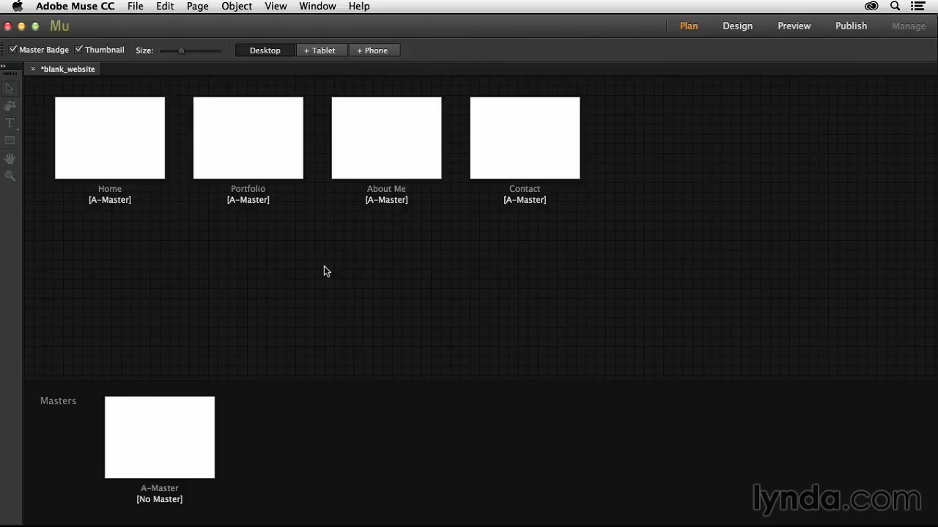
Nest the Portfolio page beneath About Me and return it to the top level between About Me and Contact
left_click_drag(237, 147, 388, 202)
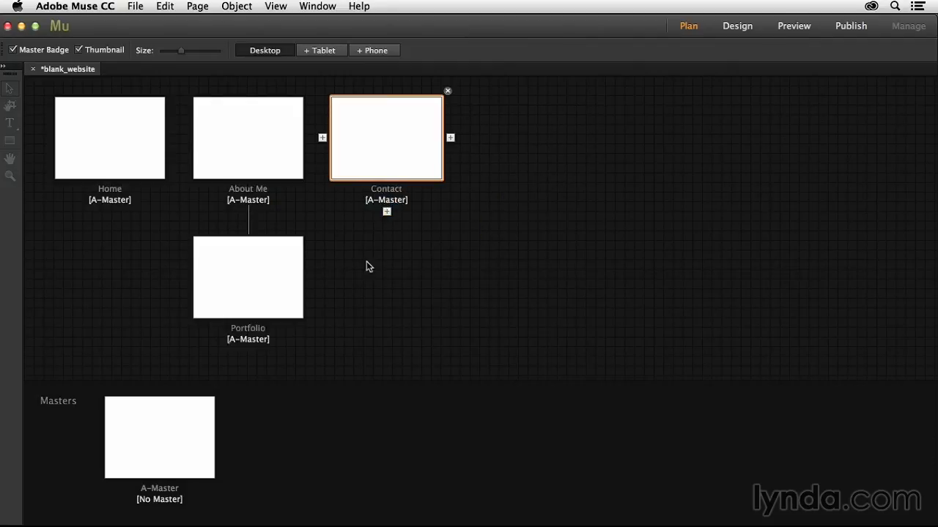
left_click_drag(269, 256, 312, 154)
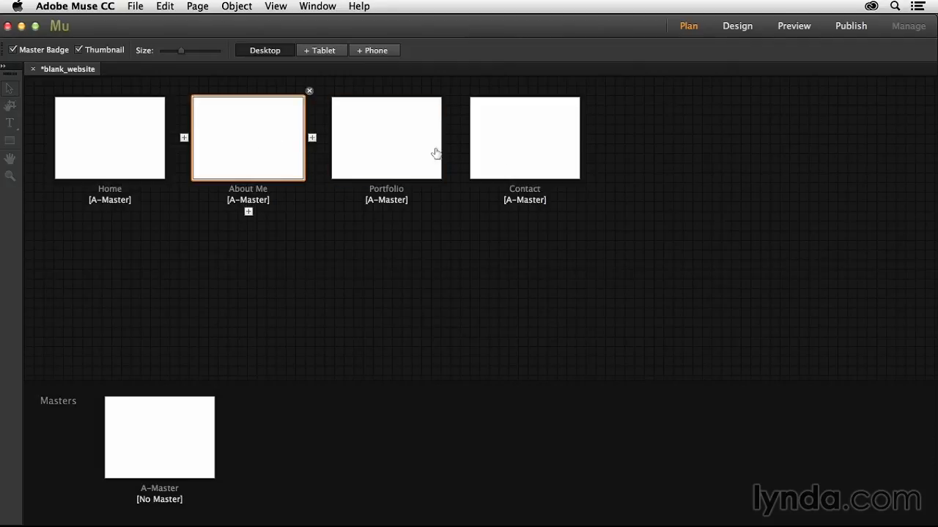
Open the About Me page's name for editing
double_click(290, 189)
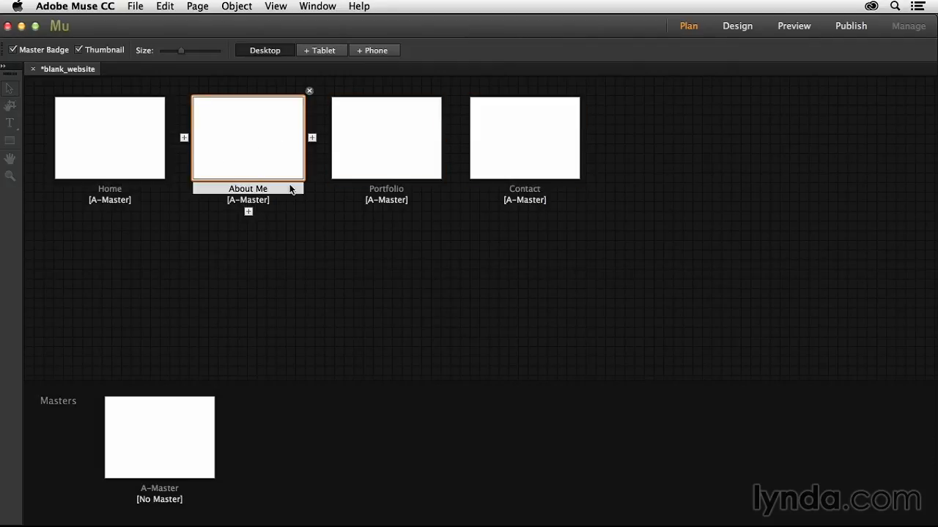